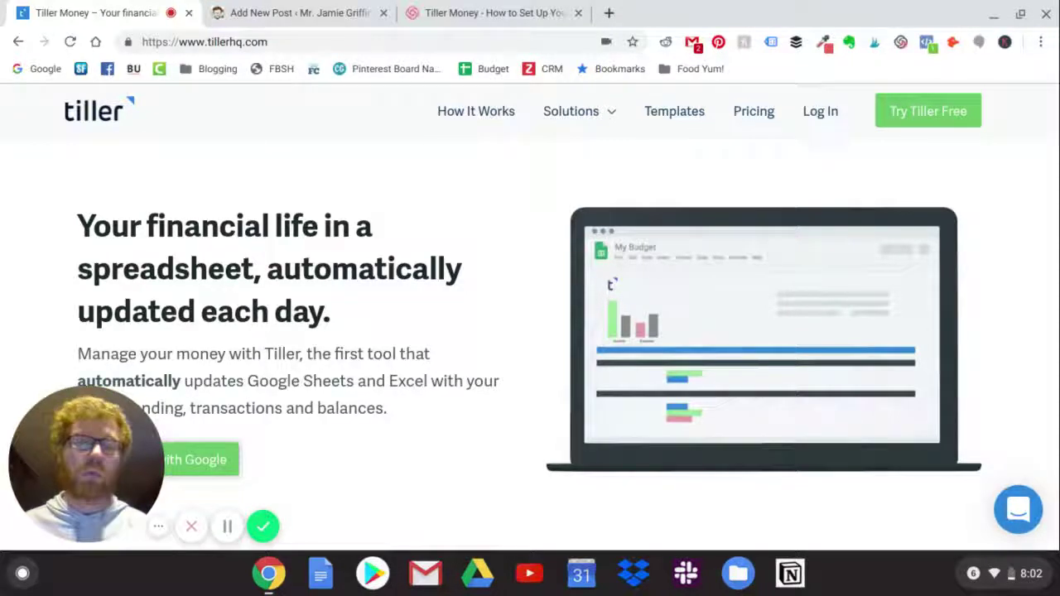
{"action": "left_click", "coordinate": [820, 119]}
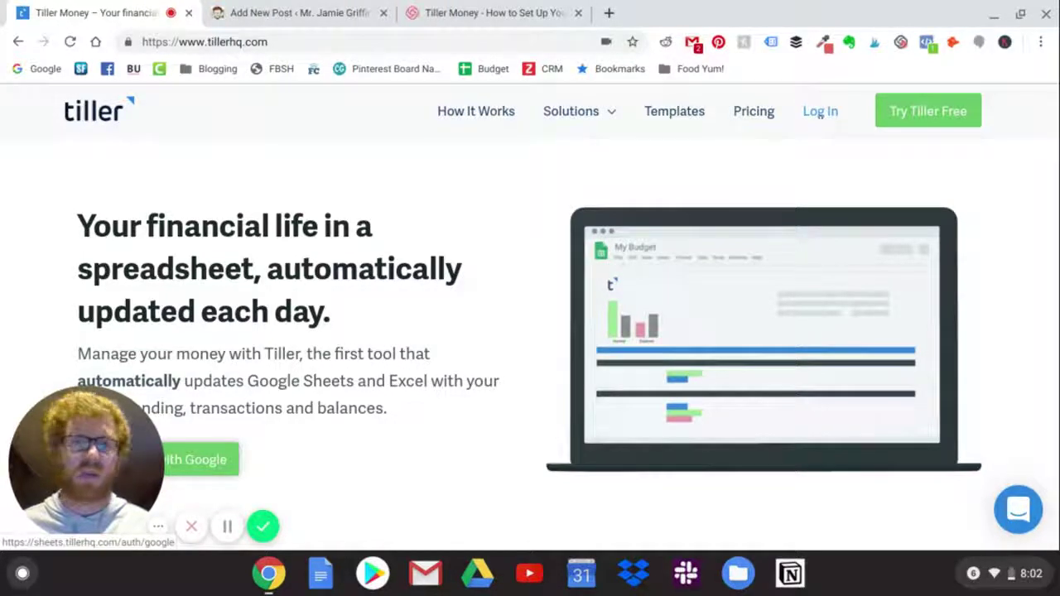
{"action": "mouse_move", "coordinate": [832, 163]}
{"action": "left_mouse_down"}
{"action": "mouse_move", "coordinate": [729, 171]}
{"action": "mouse_move", "coordinate": [828, 182]}
{"action": "left_mouse_up"}
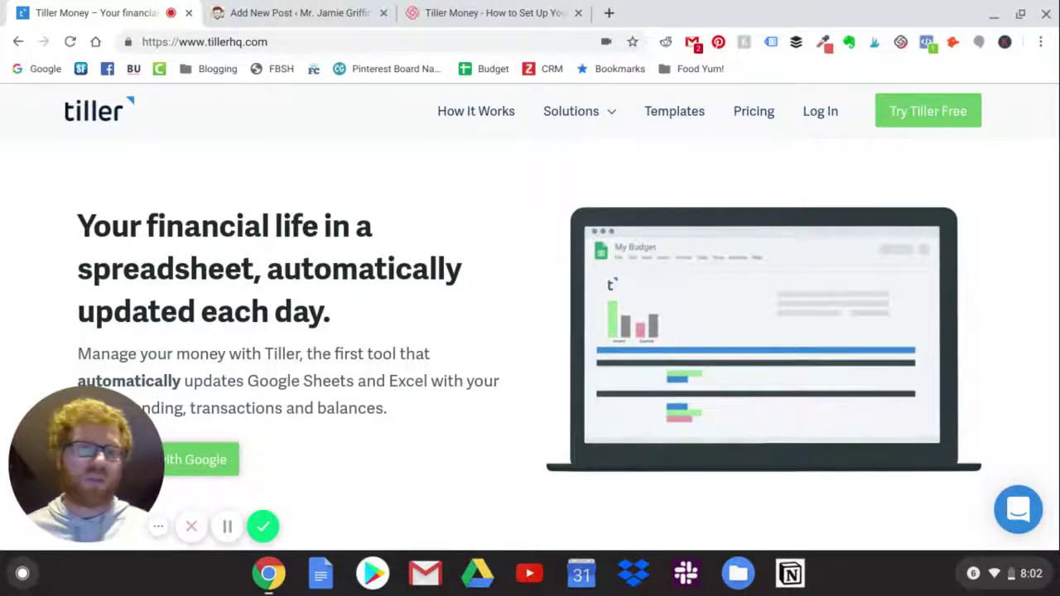
{"action": "left_click", "coordinate": [824, 119]}
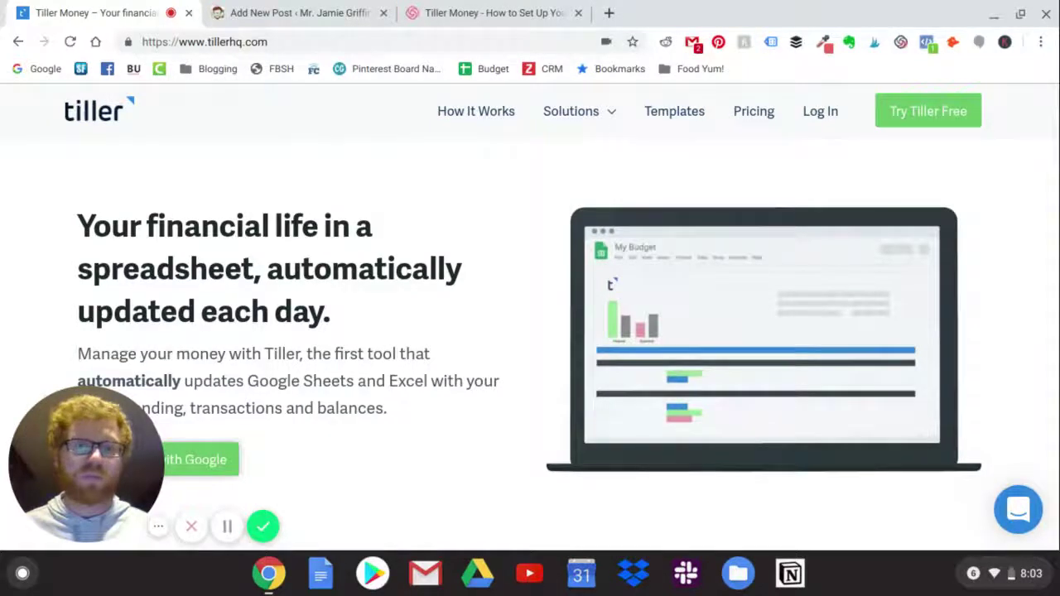
{"action": "left_click", "coordinate": [822, 113]}
{"action": "left_click", "coordinate": [930, 111]}
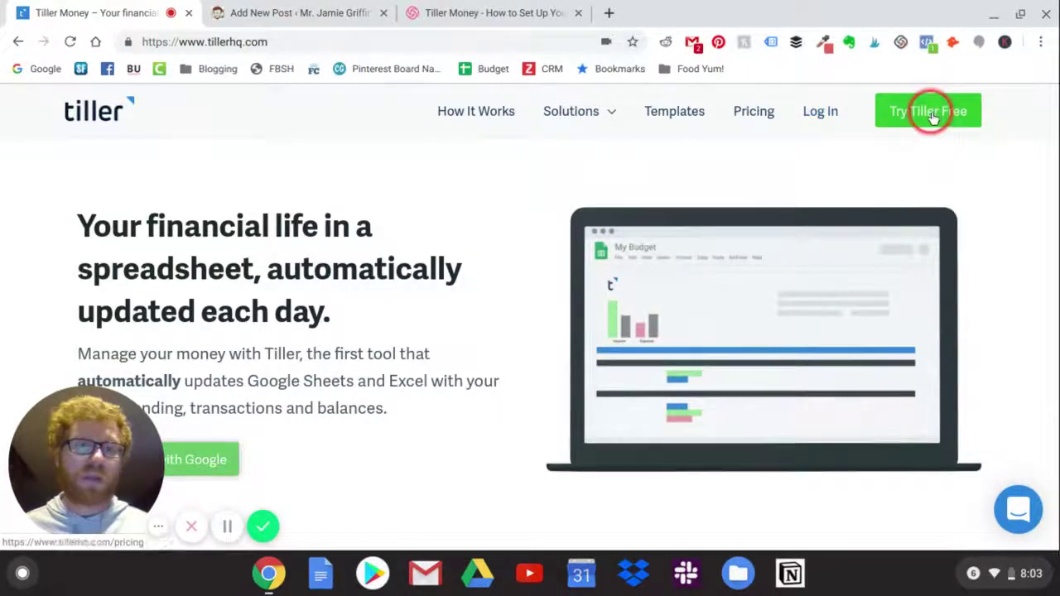
- Log in to Tiller with the first Google account offered for sign-in
{"action": "left_click", "coordinate": [820, 114]}
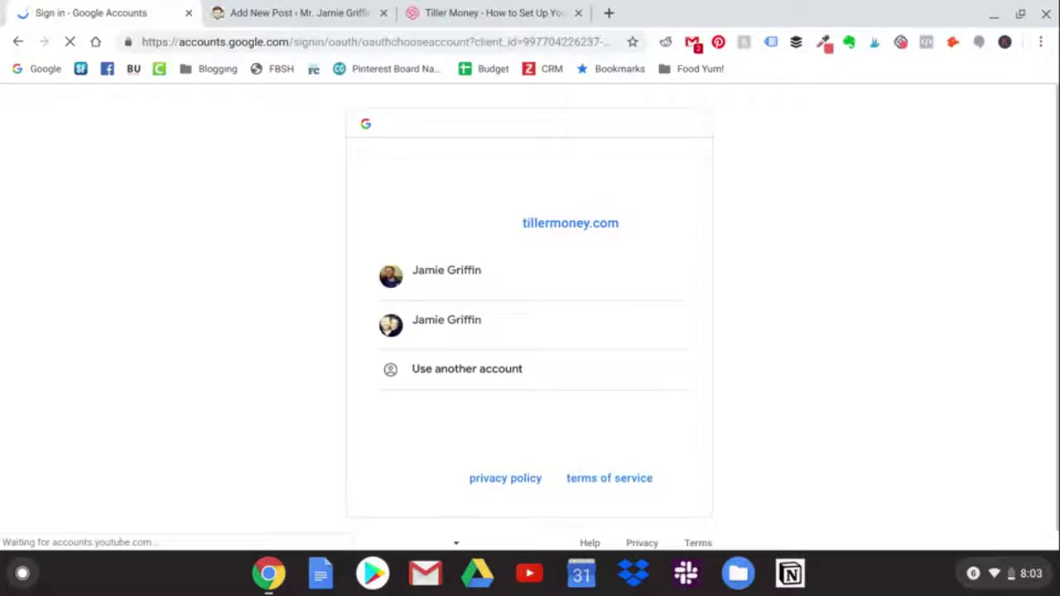
{"action": "left_click", "coordinate": [734, 230]}
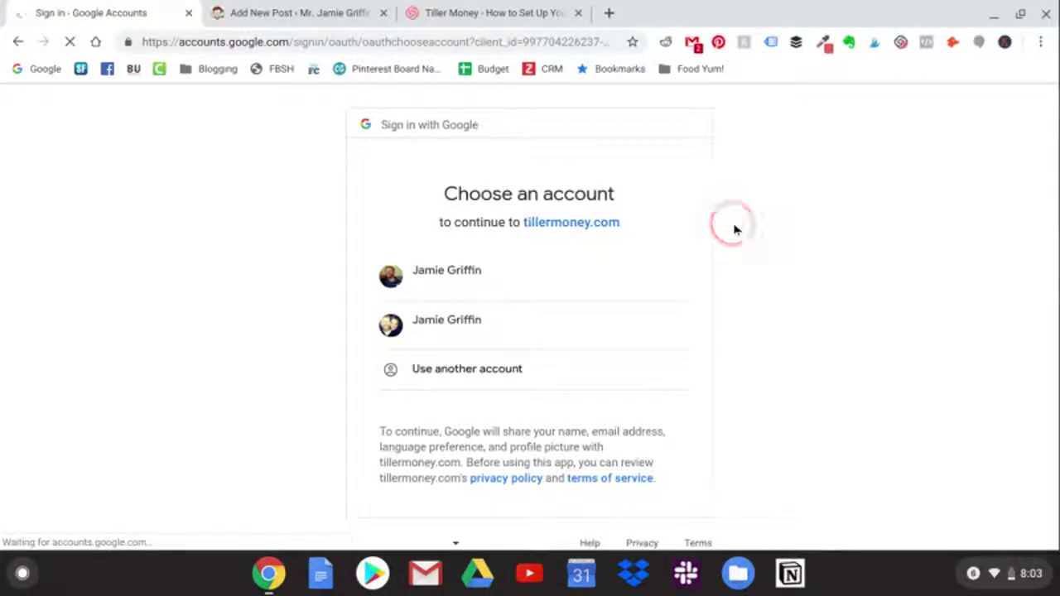
{"action": "left_click", "coordinate": [513, 278]}
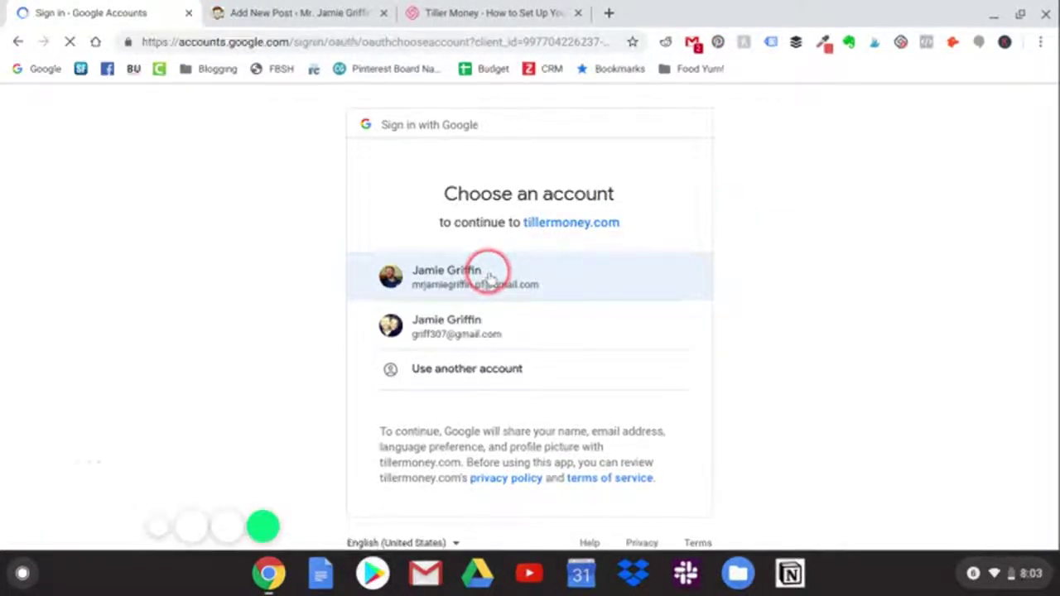
{"action": "left_click", "coordinate": [752, 284]}
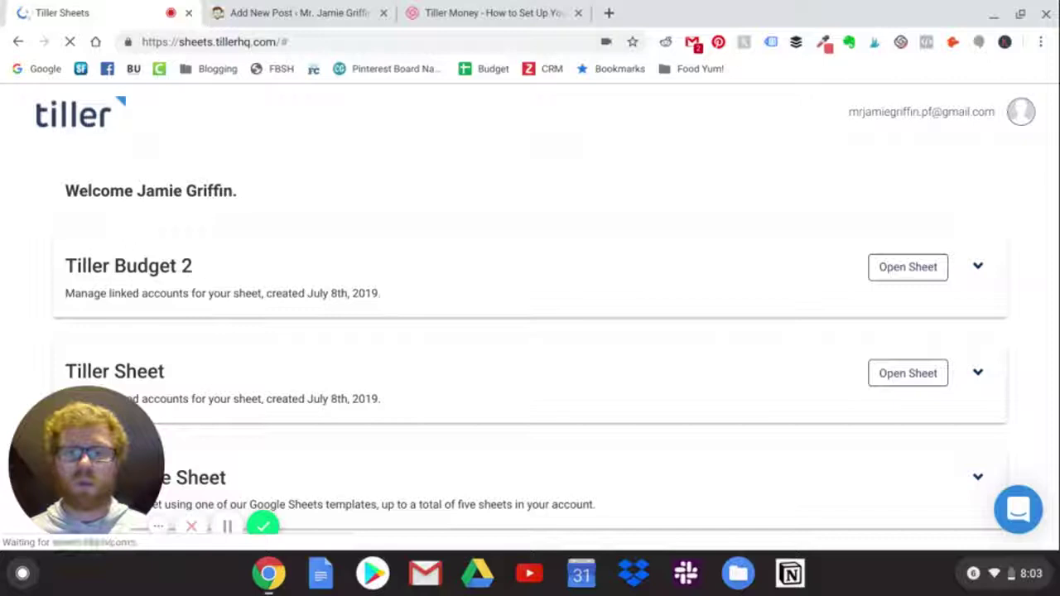
{"action": "left_click", "coordinate": [306, 403]}
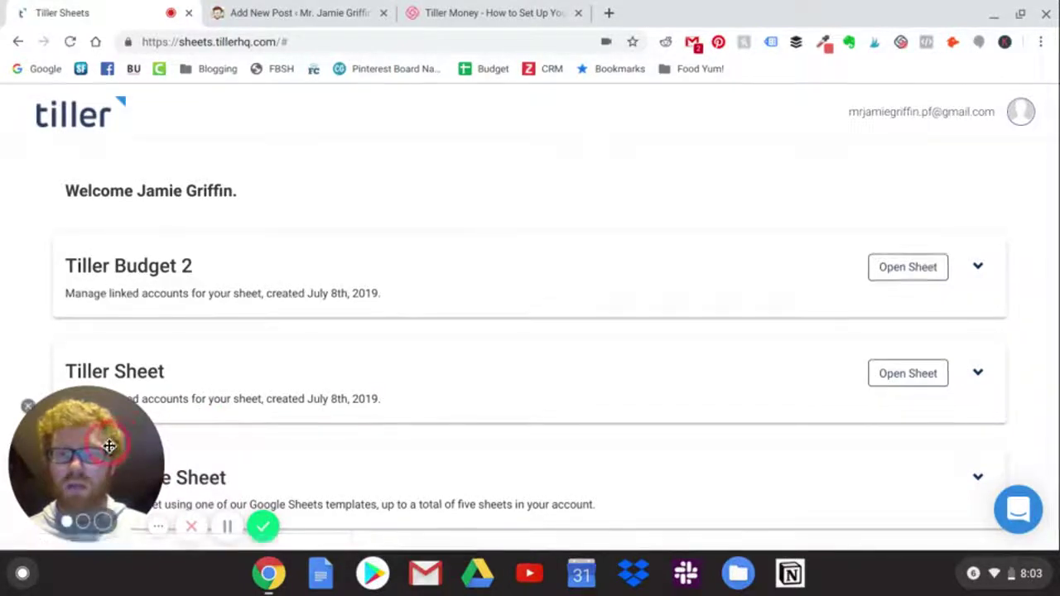
{"action": "left_click_drag", "start_coordinate": [119, 438], "coordinate": [766, 211]}
{"action": "left_click_drag", "start_coordinate": [832, 176], "coordinate": [878, 139]}
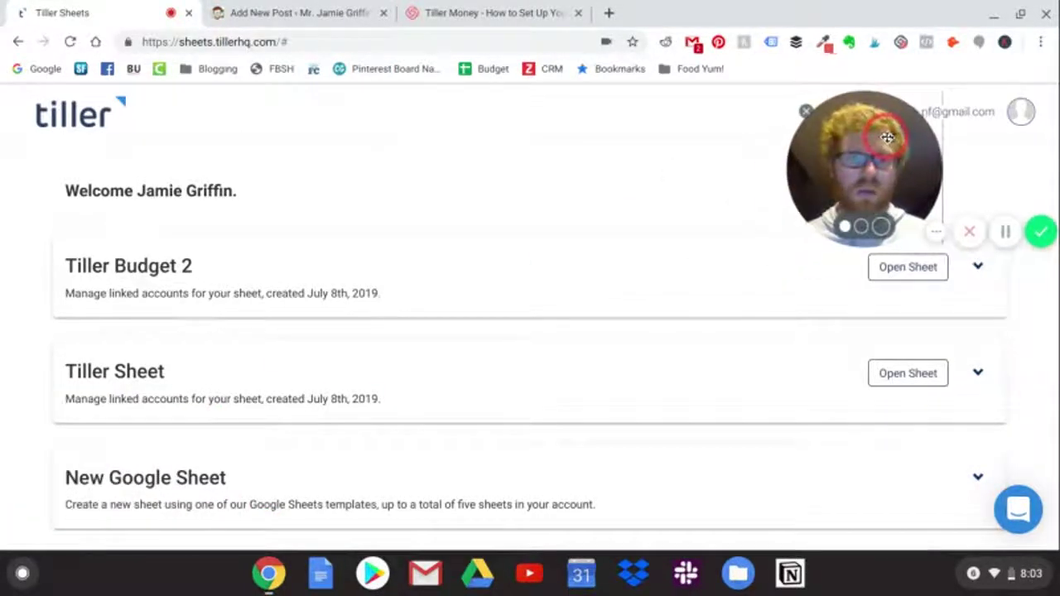
- Expand the Account Summary on the dashboard and open the page for adding accounts
{"action": "scroll", "coordinate": [476, 294], "scroll_direction": "down", "scroll_amount": 1}
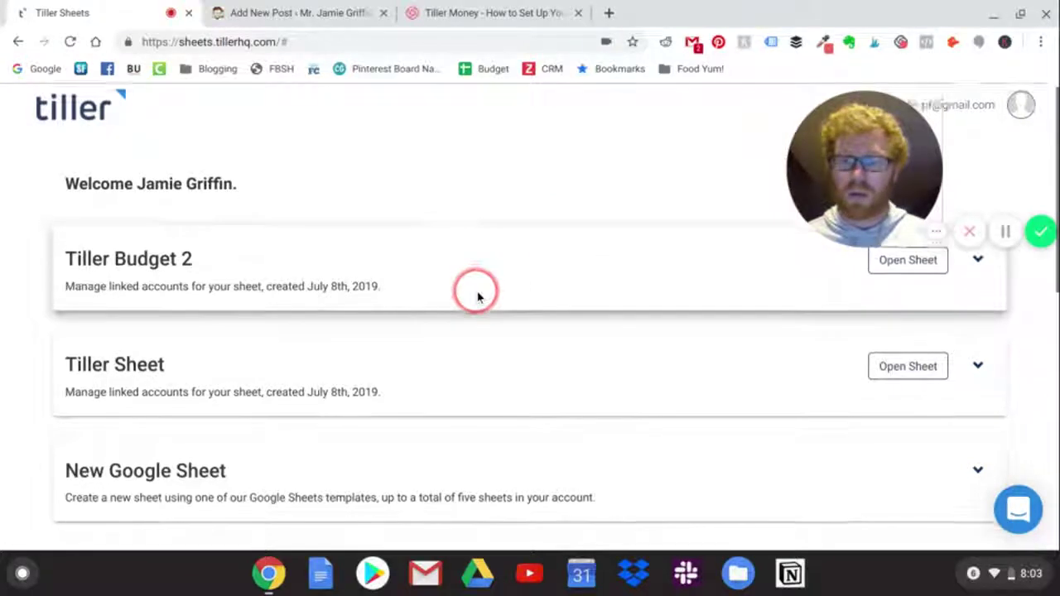
{"action": "scroll", "coordinate": [478, 296], "scroll_direction": "down", "scroll_amount": 5}
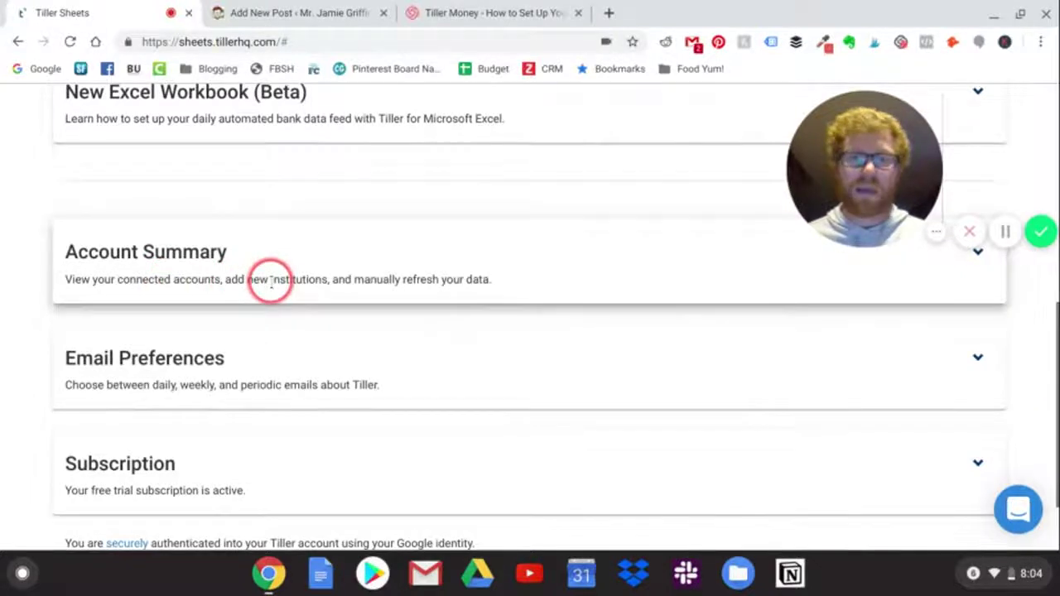
{"action": "scroll", "coordinate": [631, 386], "scroll_direction": "up", "scroll_amount": 2}
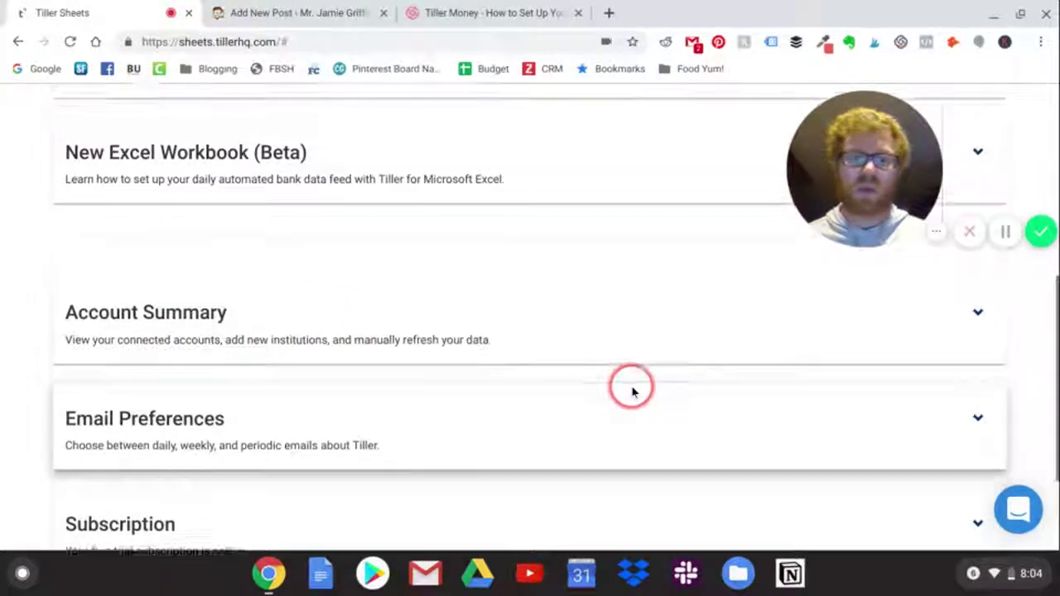
{"action": "scroll", "coordinate": [632, 391], "scroll_direction": "up", "scroll_amount": 1}
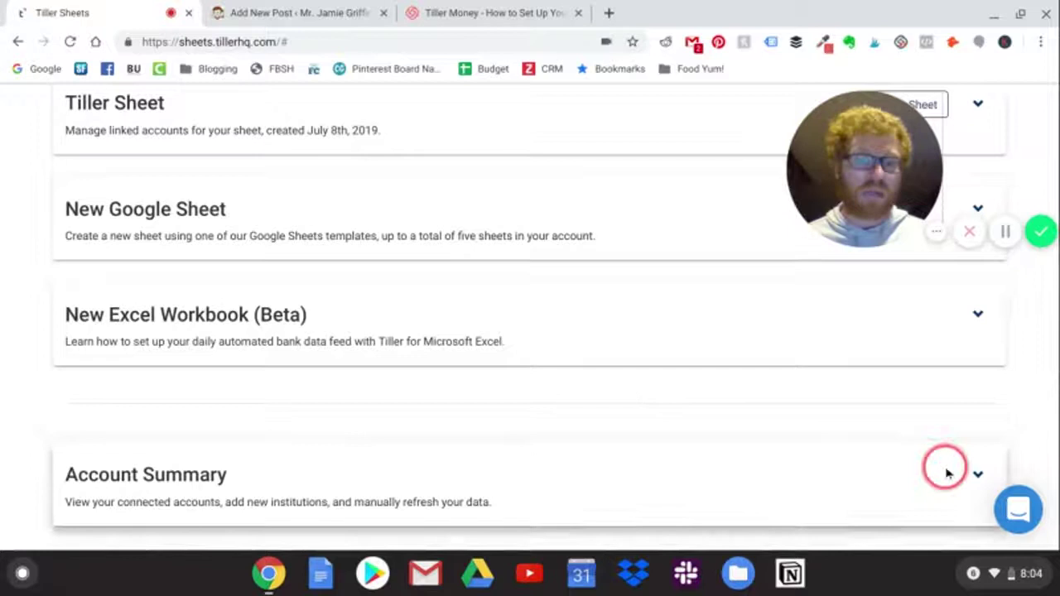
{"action": "left_click", "coordinate": [978, 478]}
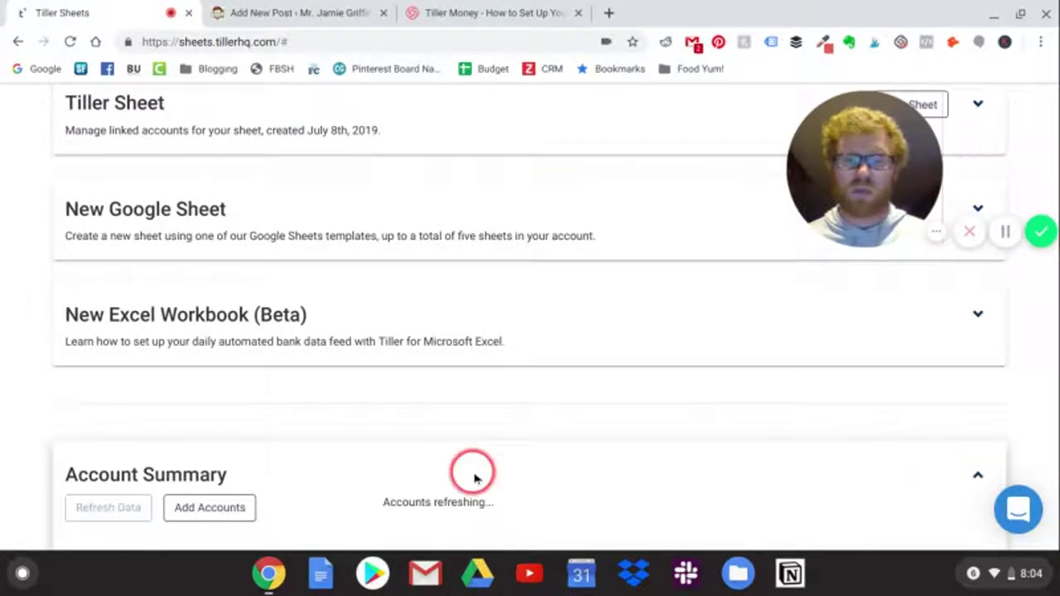
{"action": "left_click", "coordinate": [236, 511]}
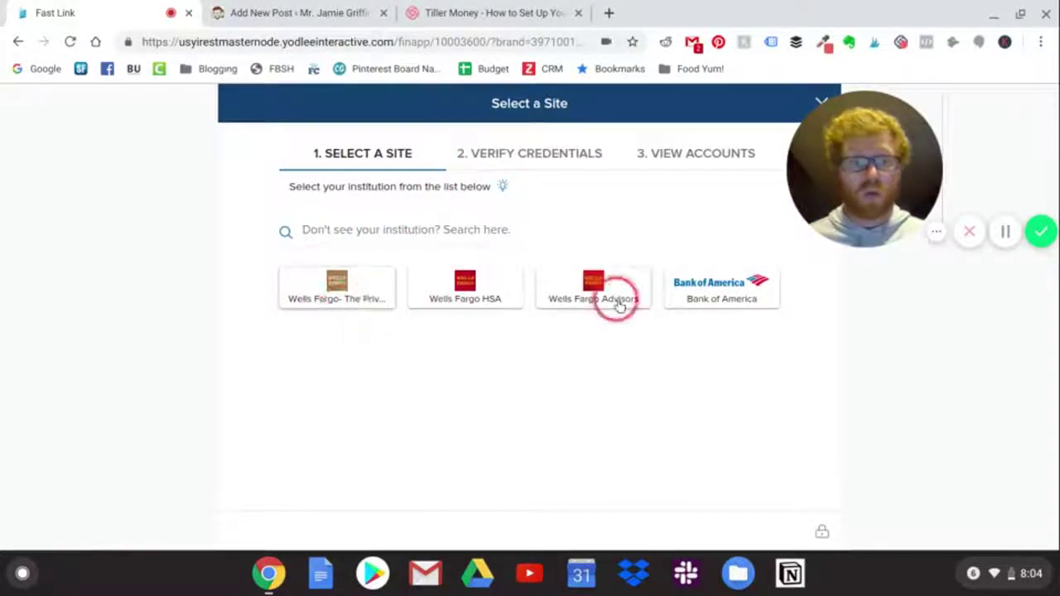
- Search the list of financial institutions for "chase" and for "us bank"
{"action": "left_click", "coordinate": [427, 231]}
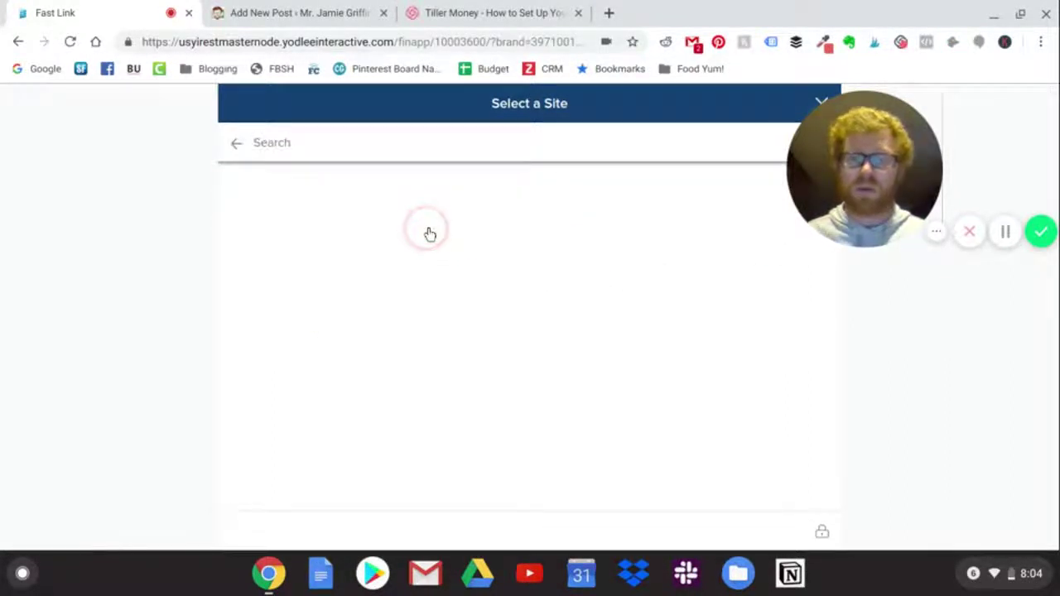
{"action": "type", "text": "chase"}
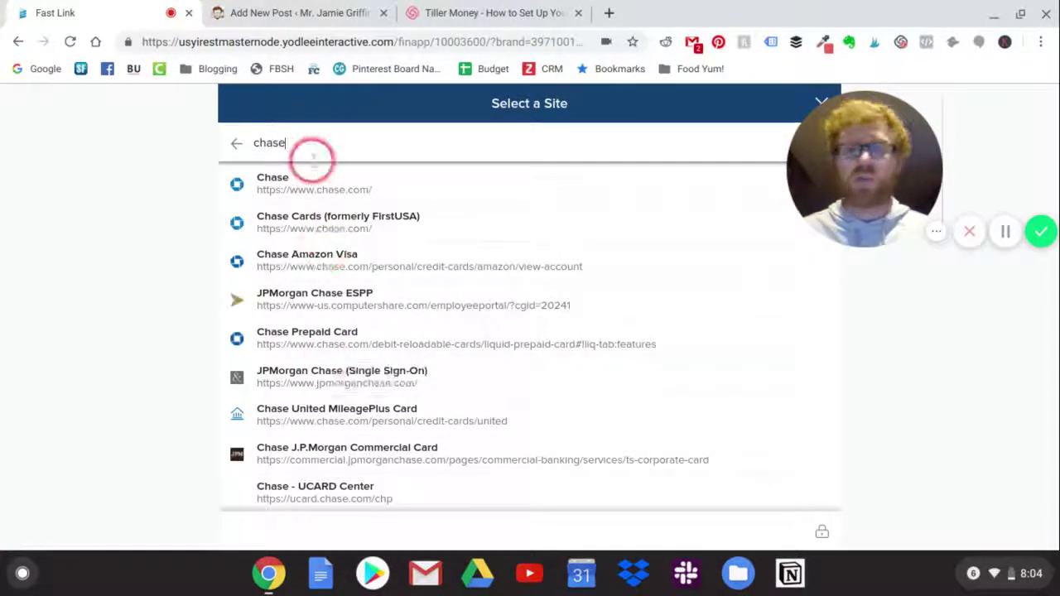
{"action": "double_click", "coordinate": [306, 149]}
{"action": "type", "text": "us bank"}
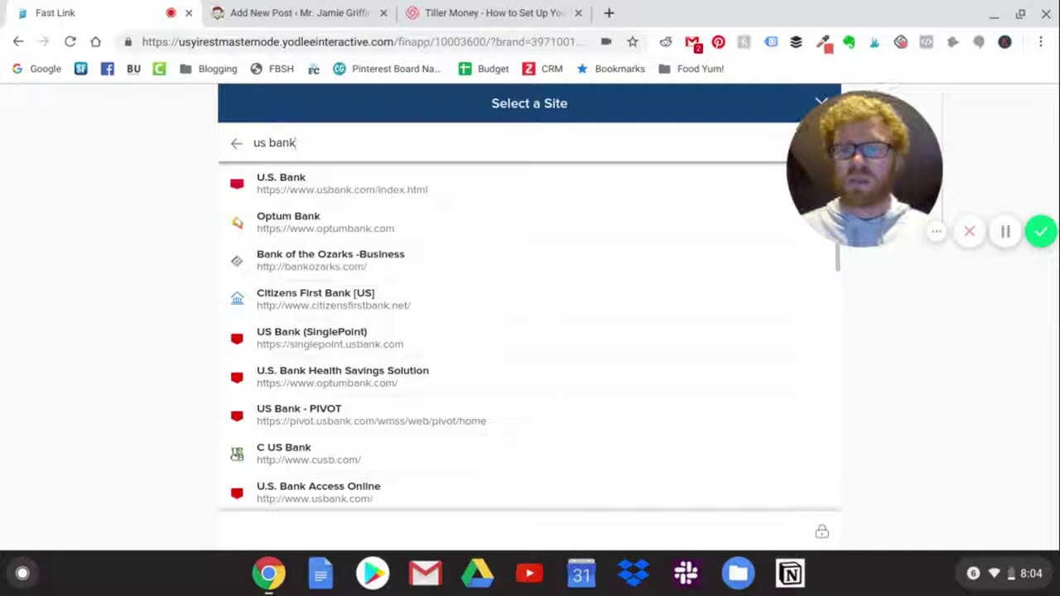
- Search the list of financial institutions for "westconsin", clear the search and leave it
{"action": "triple_click", "coordinate": [274, 142]}
{"action": "type", "text": "we"}
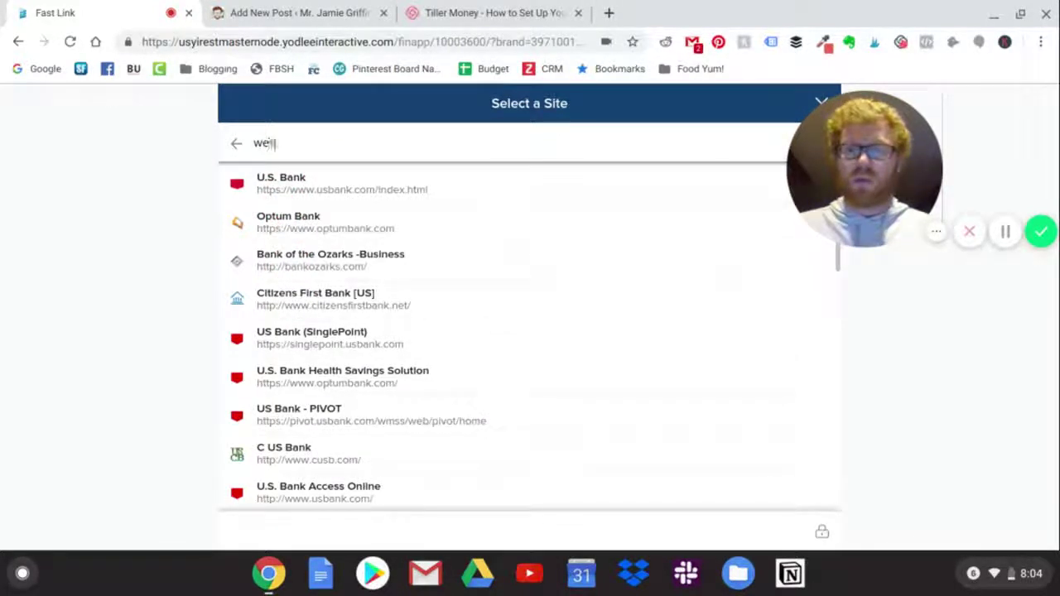
{"action": "type", "text": "stcons"}
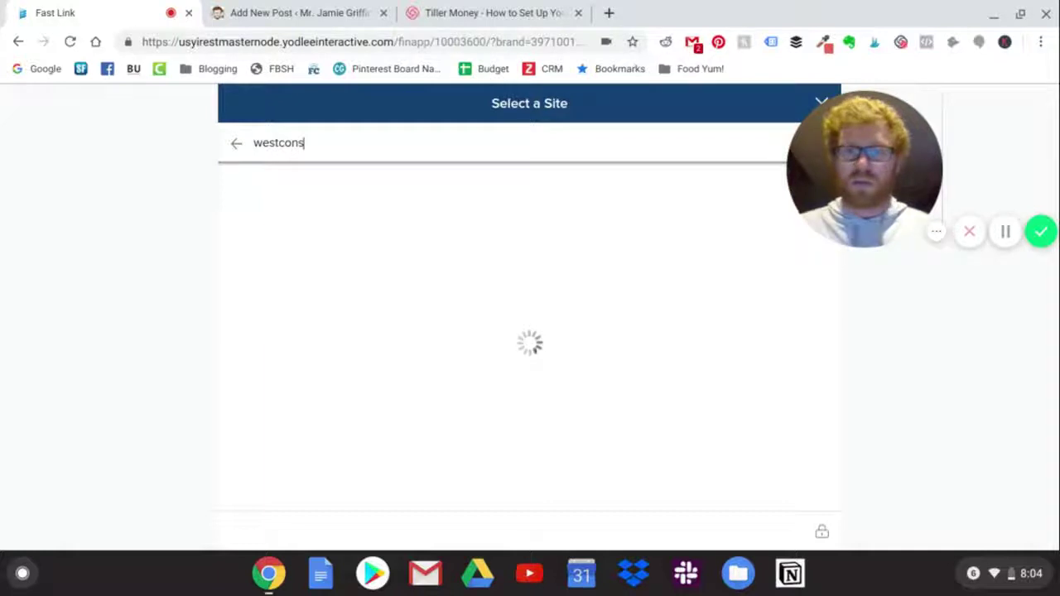
{"action": "type", "text": "in"}
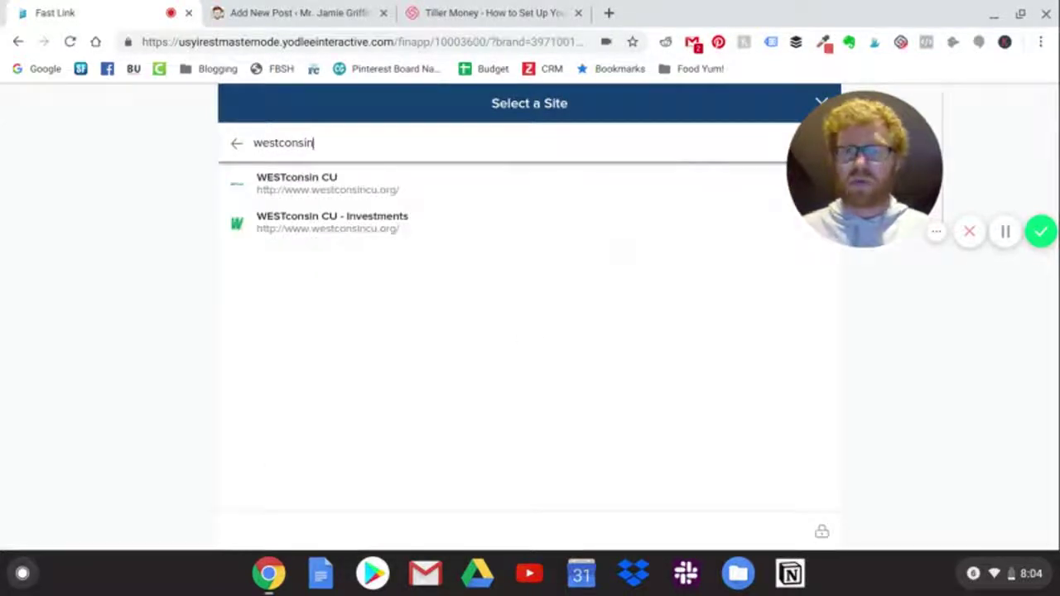
{"action": "double_click", "coordinate": [300, 143]}
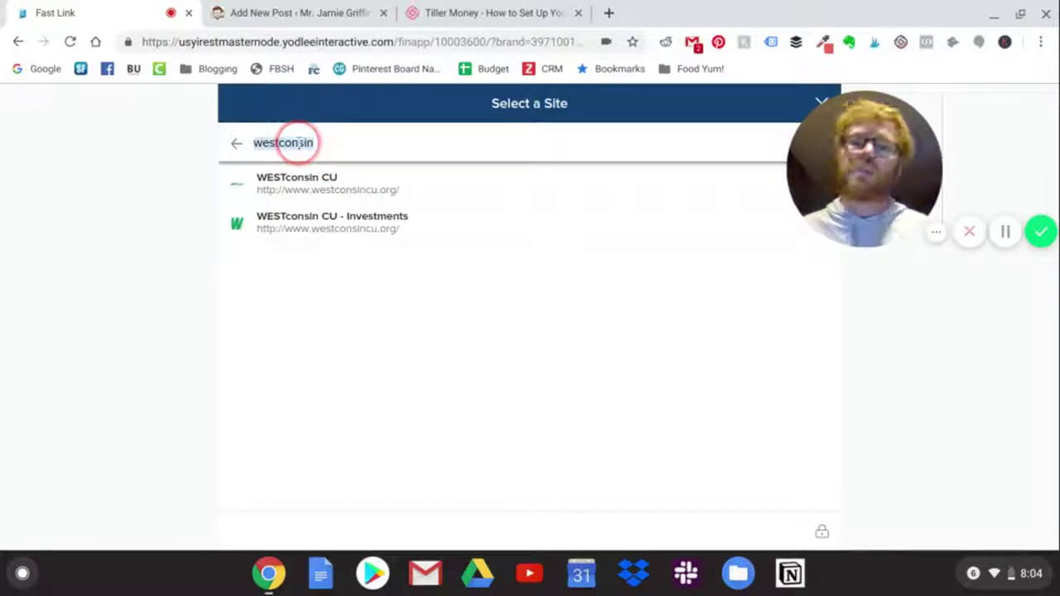
{"action": "key", "text": "BackSpace"}
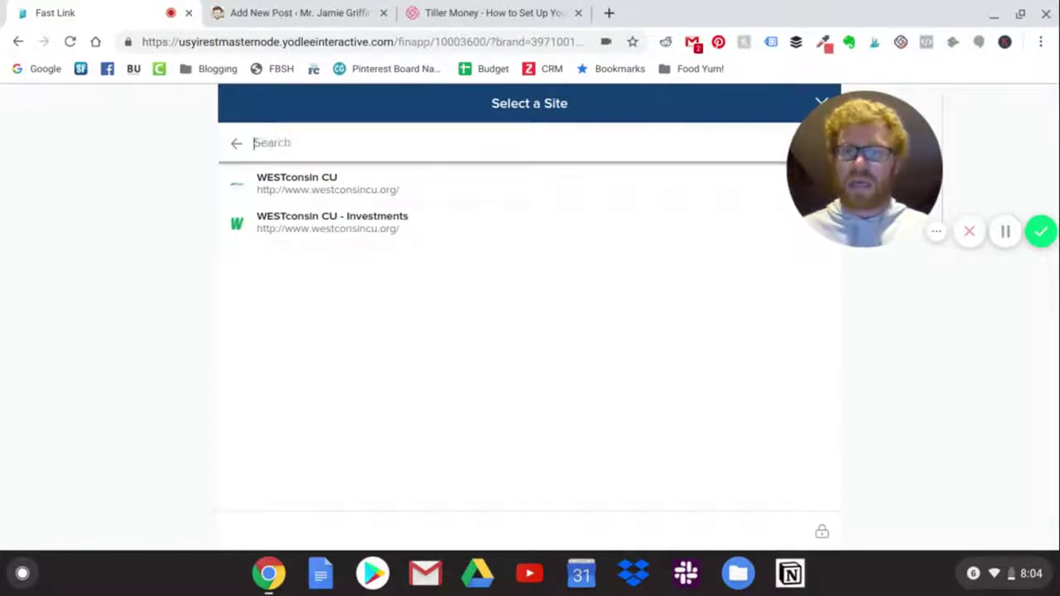
{"action": "left_click", "coordinate": [238, 145]}
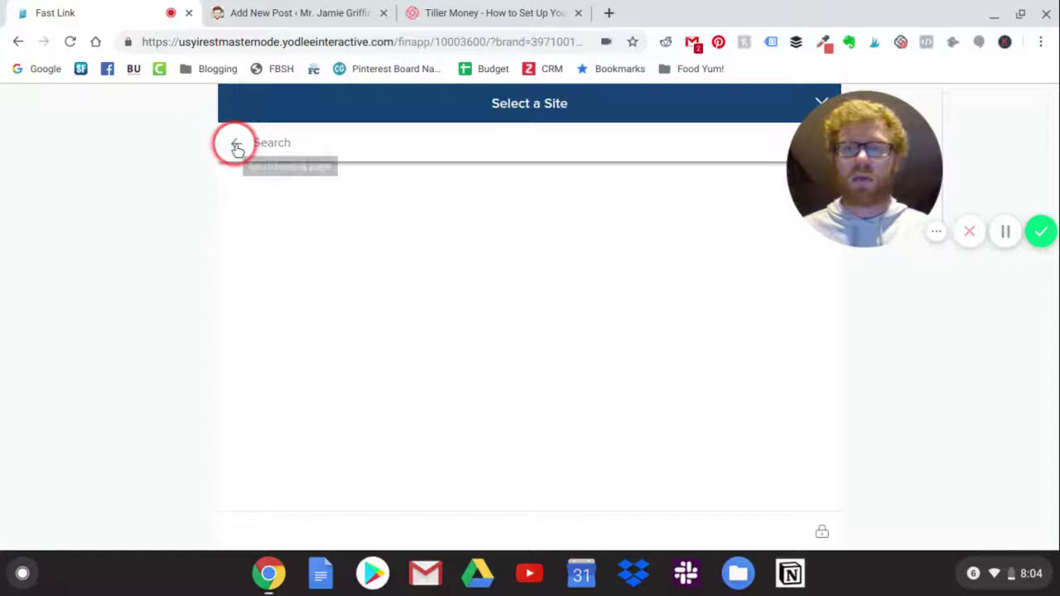
{"action": "left_click", "coordinate": [850, 48]}
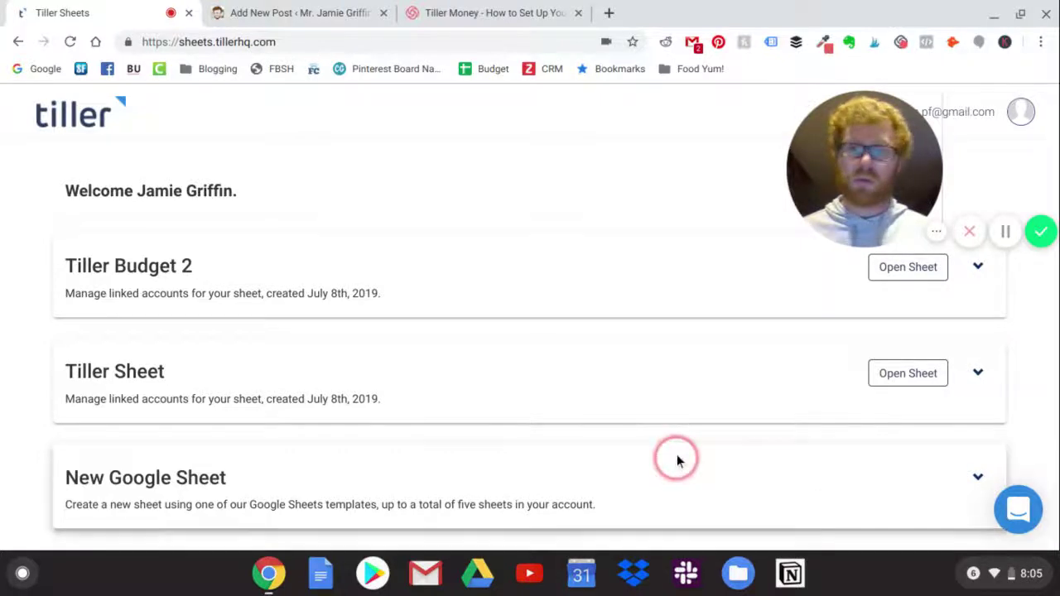
- Expand the New Google Sheet section on the dashboard to show its title and template options
{"action": "scroll", "coordinate": [822, 441], "scroll_direction": "down", "scroll_amount": 1}
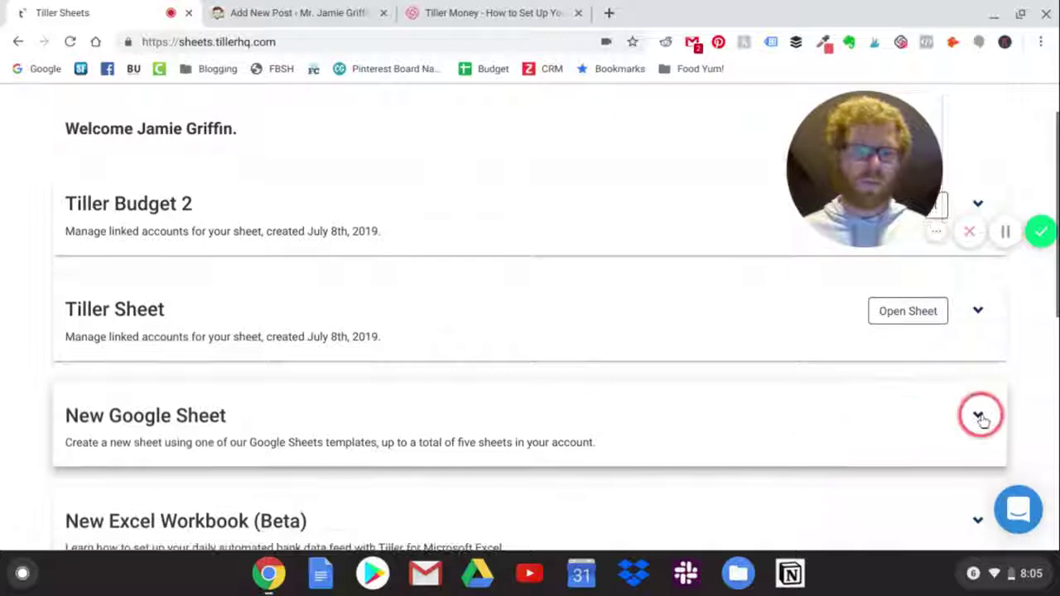
{"action": "left_click", "coordinate": [978, 415]}
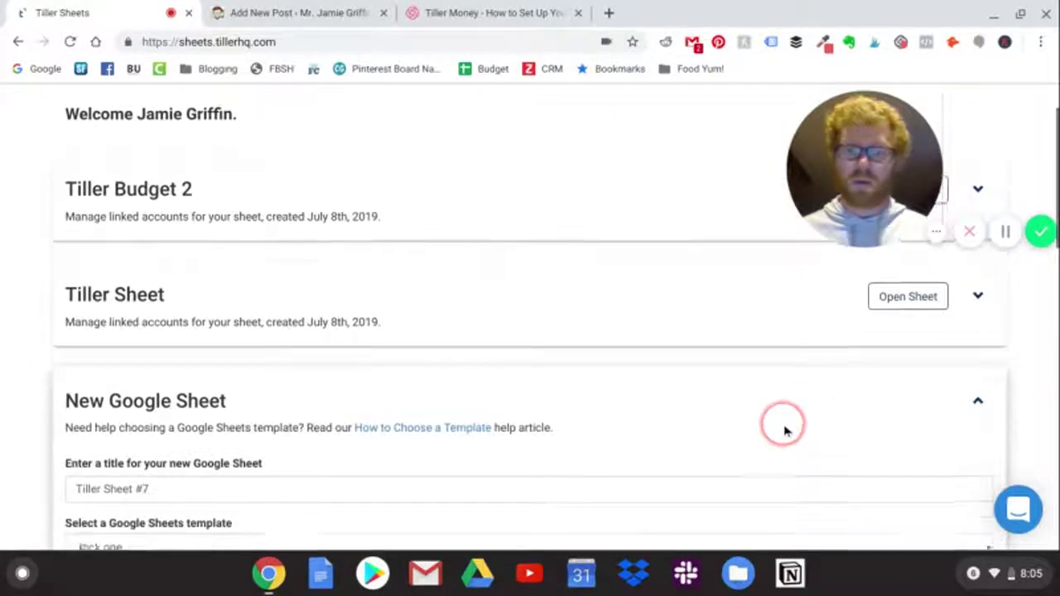
{"action": "scroll", "coordinate": [781, 424], "scroll_direction": "down", "scroll_amount": 1}
{"action": "scroll", "coordinate": [785, 430], "scroll_direction": "down", "scroll_amount": 1}
- Try to title the new Google Sheet "Budget" and restore the title "Tiller Sheet #7"
{"action": "left_click", "coordinate": [276, 438]}
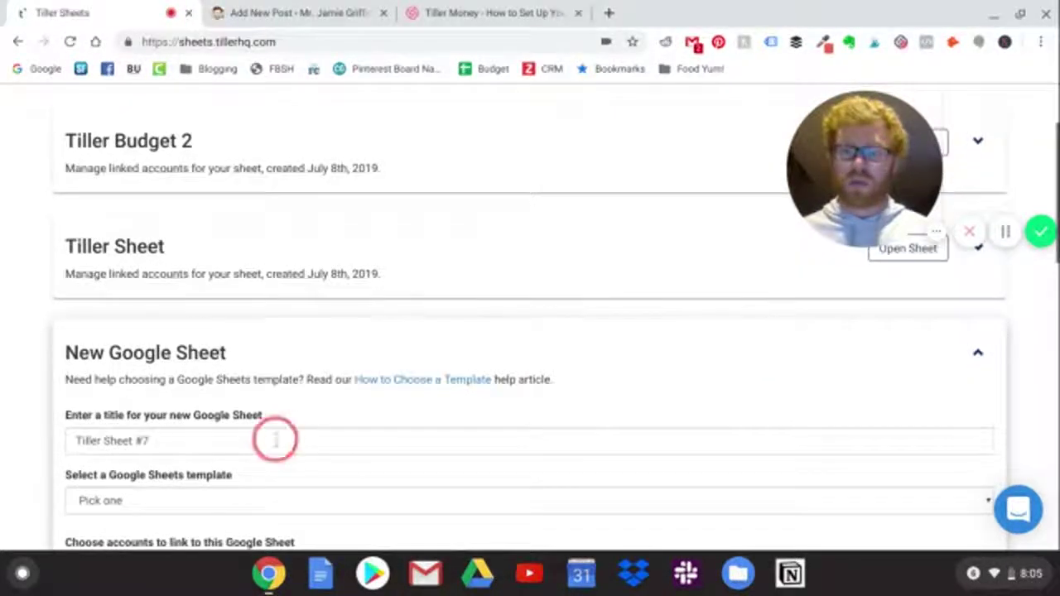
{"action": "triple_click", "coordinate": [277, 438]}
{"action": "type", "text": "Budge"}
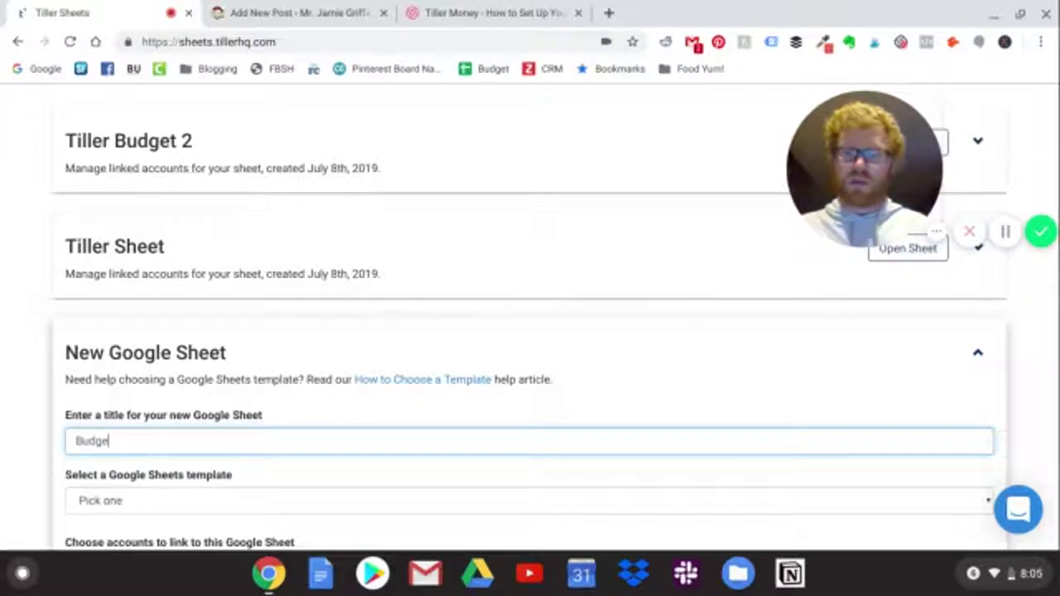
{"action": "type", "text": "t"}
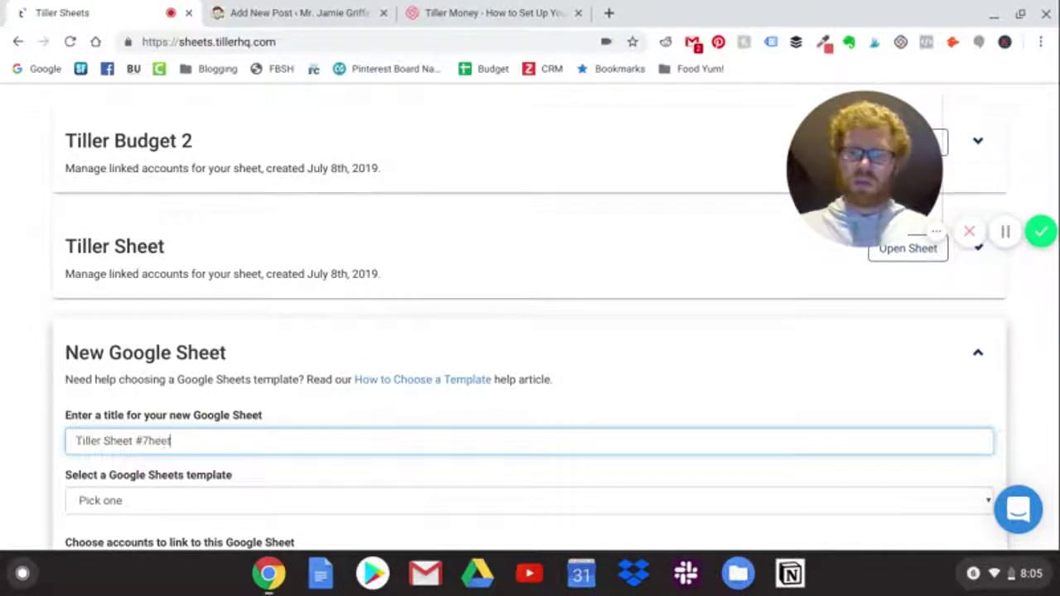
{"action": "triple_click", "coordinate": [165, 440]}
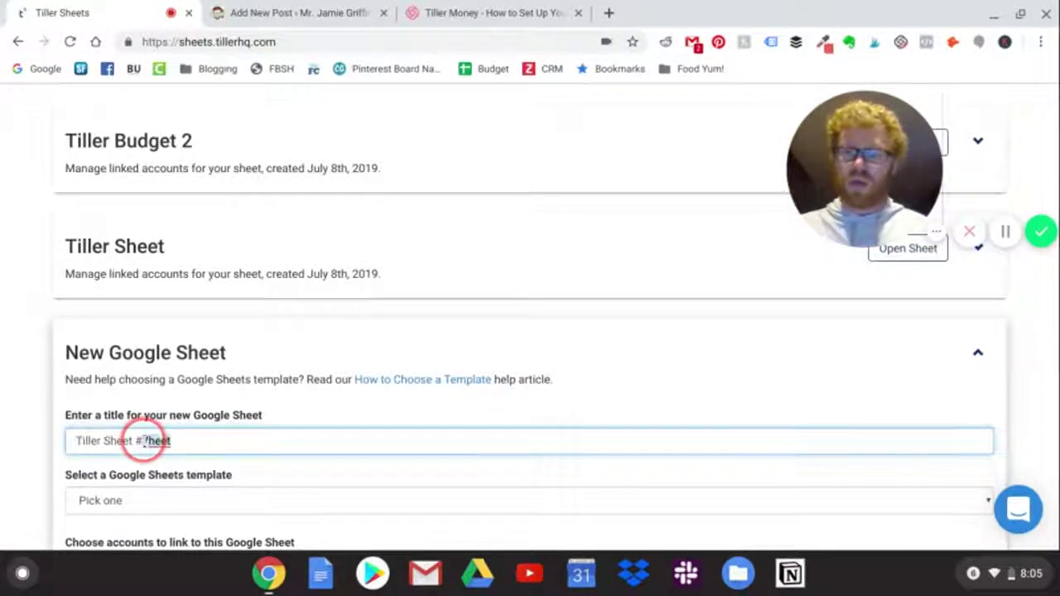
{"action": "type", "text": "B"}
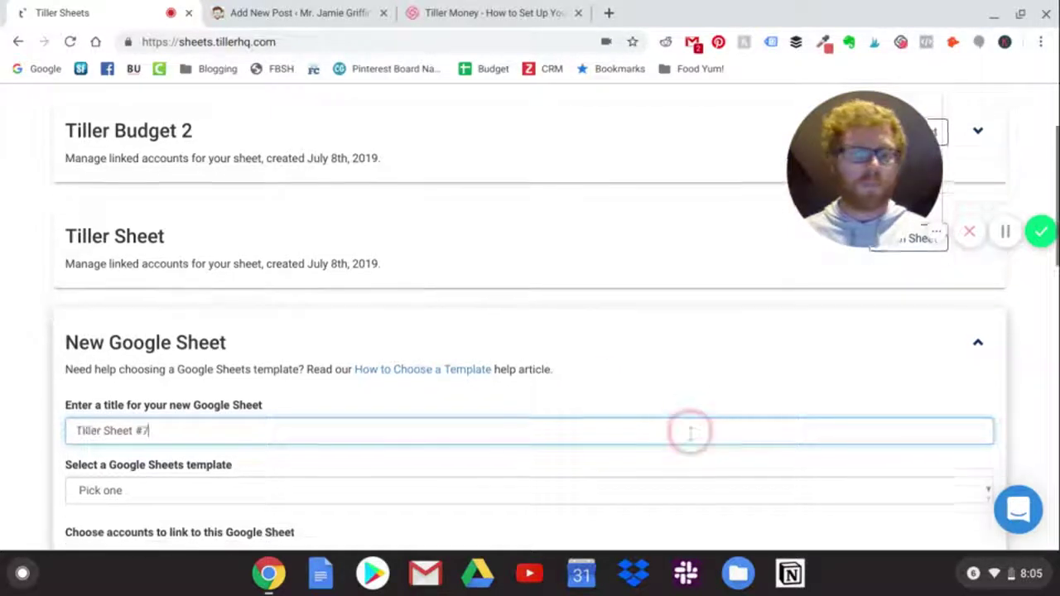
- Choose the Tiller Monthly Budget template for the new Google Sheet
{"action": "left_click", "coordinate": [445, 485]}
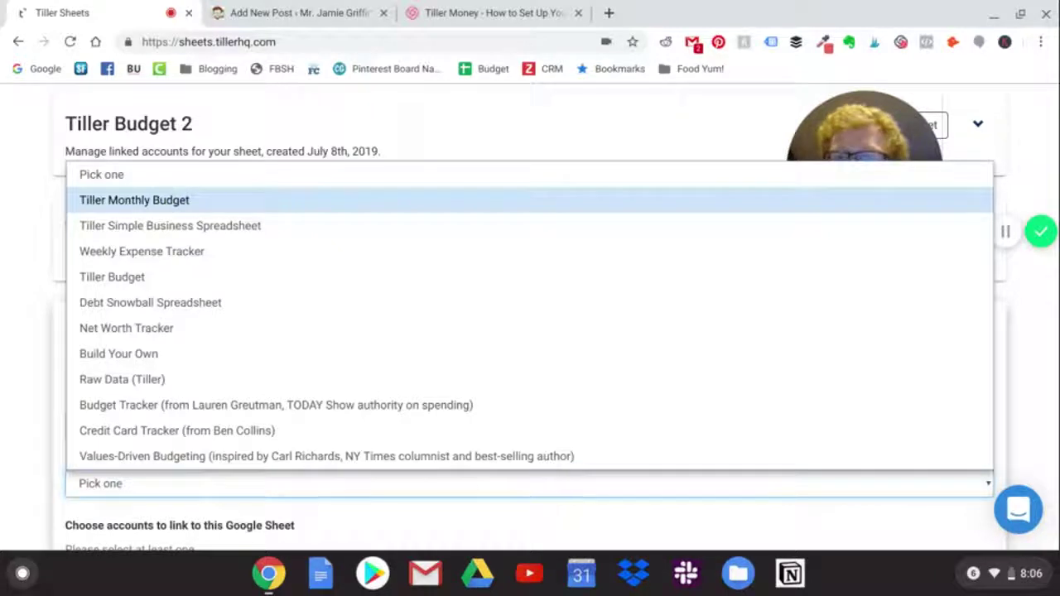
{"action": "left_click", "coordinate": [345, 199]}
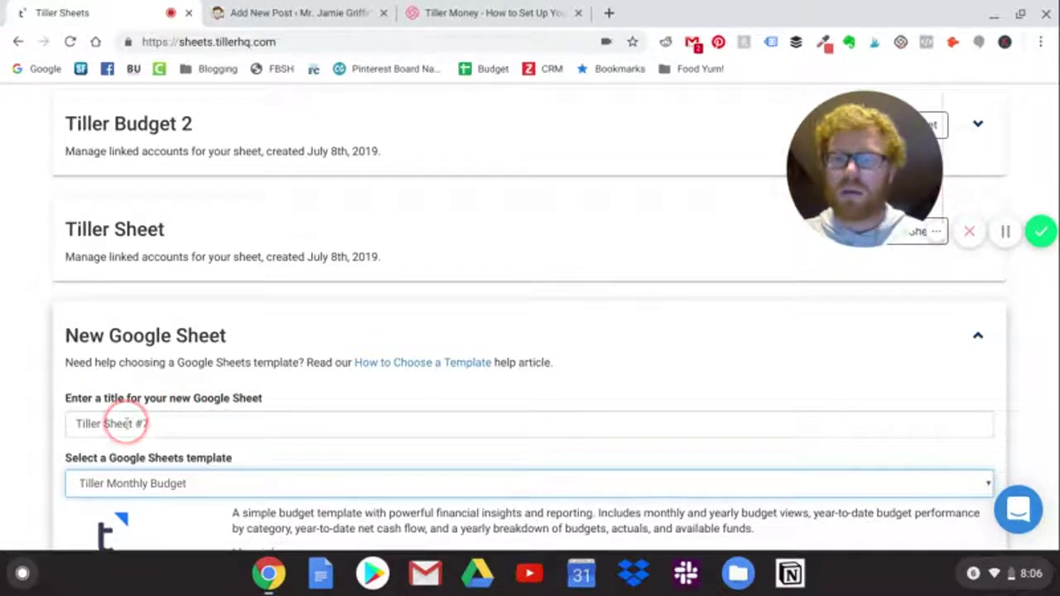
- Select all seven listed Wells Fargo, Chase and Capital One accounts to link to the new Google Sheet
{"action": "scroll", "coordinate": [207, 429], "scroll_direction": "down", "scroll_amount": 1}
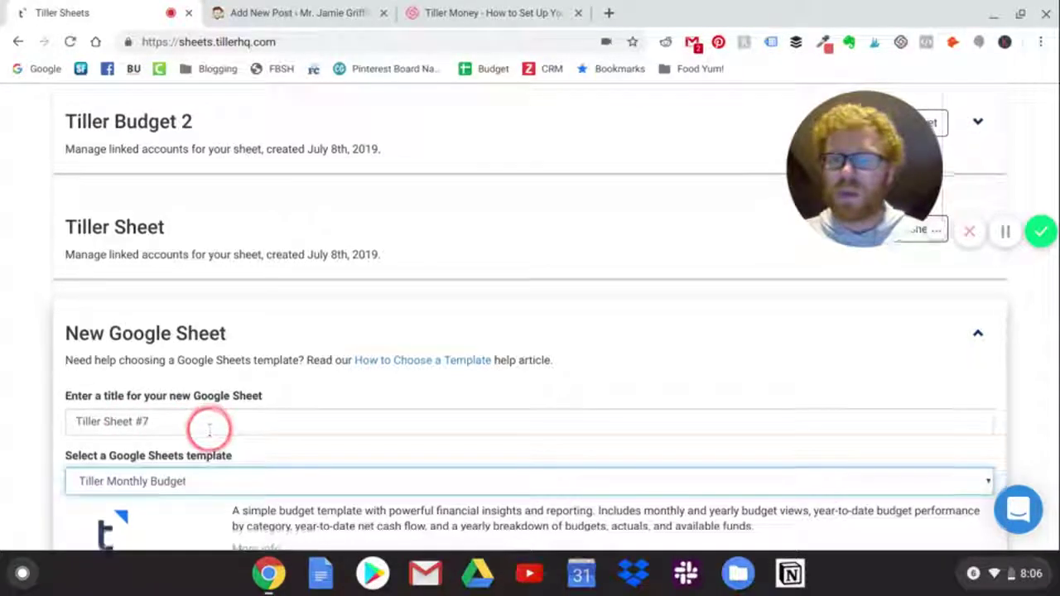
{"action": "scroll", "coordinate": [208, 429], "scroll_direction": "down", "scroll_amount": 3}
{"action": "scroll", "coordinate": [208, 429], "scroll_direction": "up", "scroll_amount": 1}
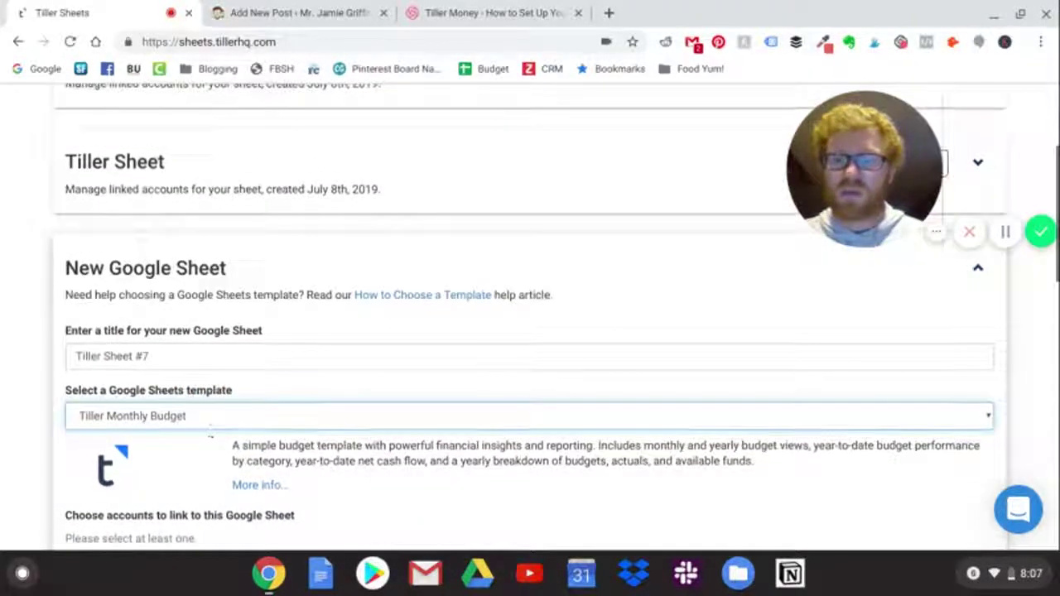
{"action": "scroll", "coordinate": [129, 240], "scroll_direction": "down", "scroll_amount": 5}
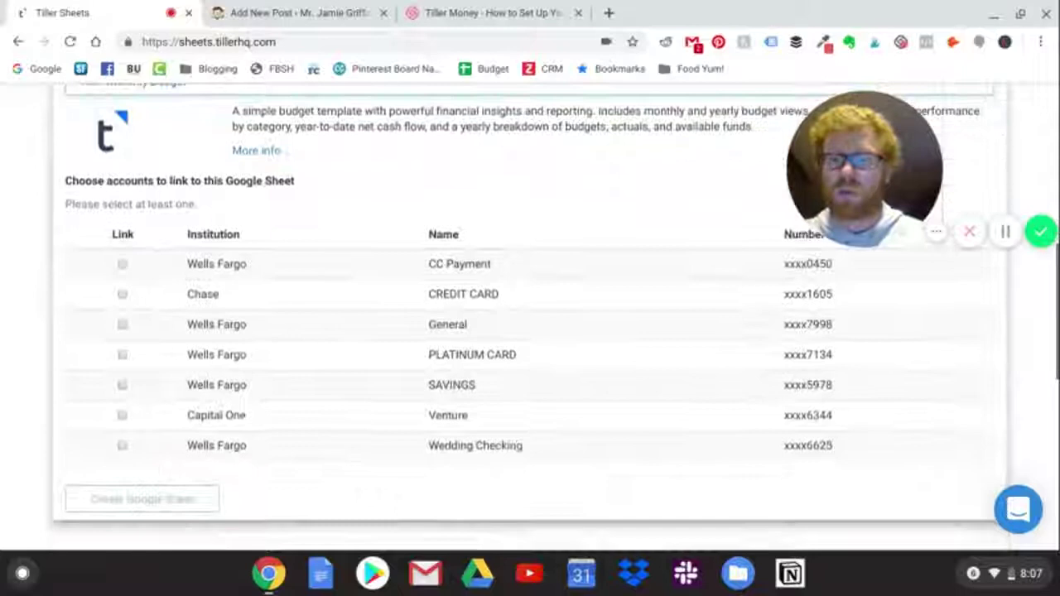
{"action": "left_click", "coordinate": [124, 235]}
{"action": "left_click", "coordinate": [124, 262]}
{"action": "left_click", "coordinate": [124, 291]}
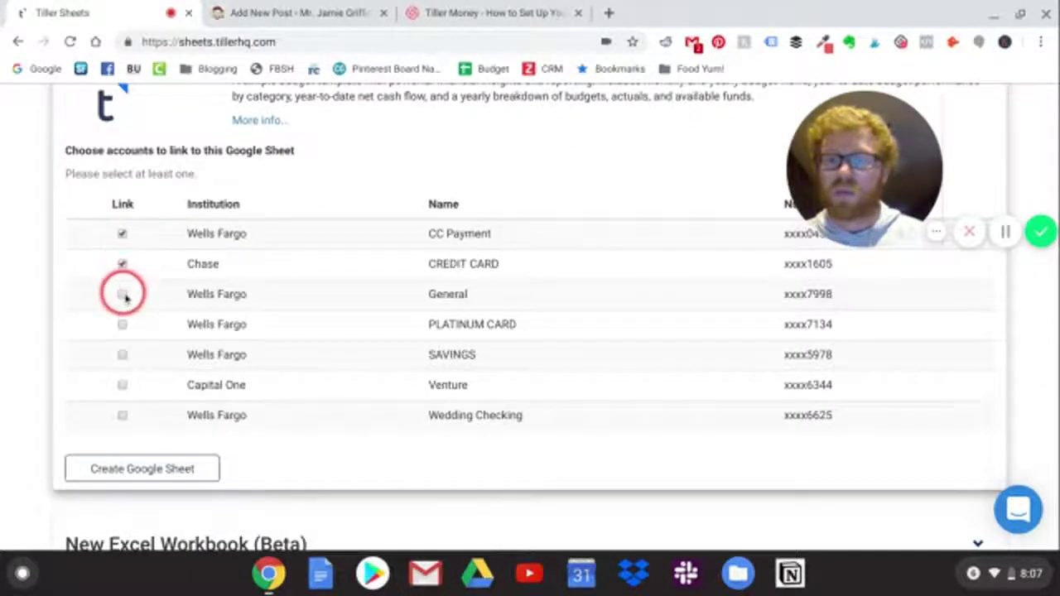
{"action": "left_click", "coordinate": [125, 326]}
{"action": "left_click", "coordinate": [124, 353]}
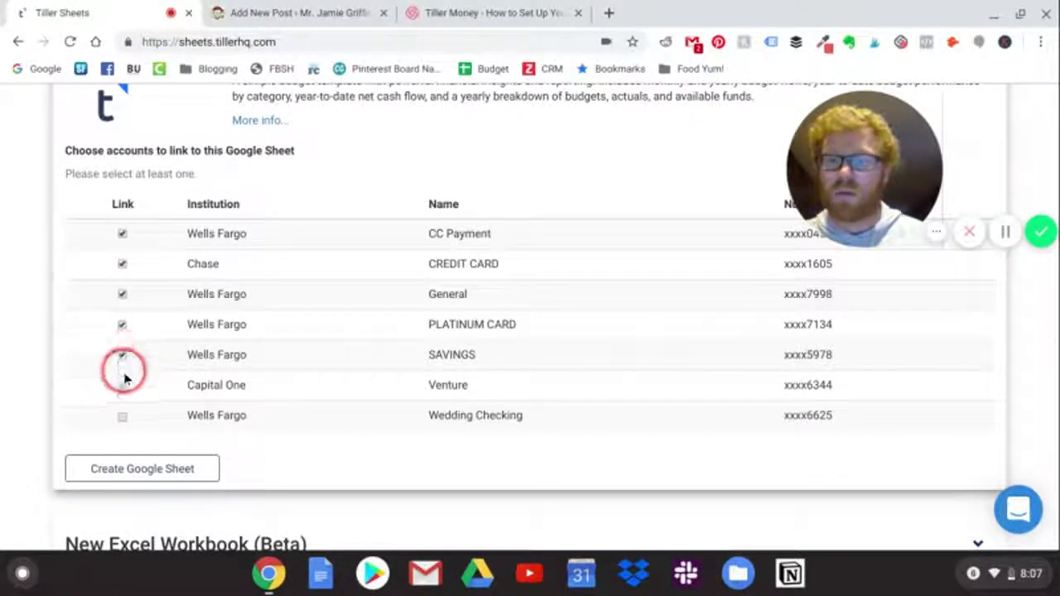
{"action": "left_click", "coordinate": [124, 388]}
{"action": "left_click", "coordinate": [124, 417]}
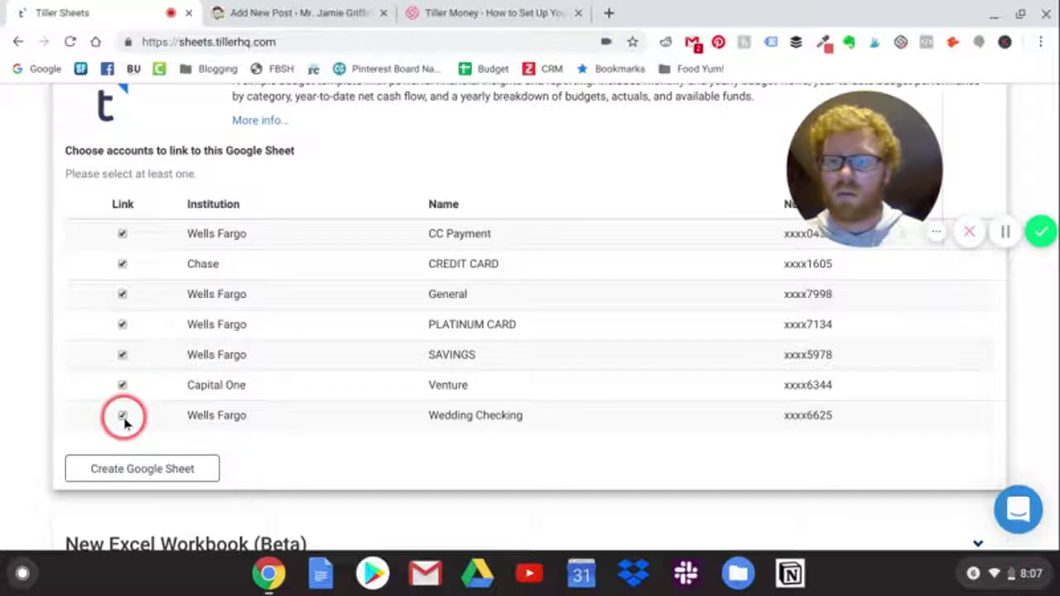
- Create the Google Sheet with the linked accounts and retry the creation of Tiller Sheet #7 on the dashboard
{"action": "left_click", "coordinate": [138, 478]}
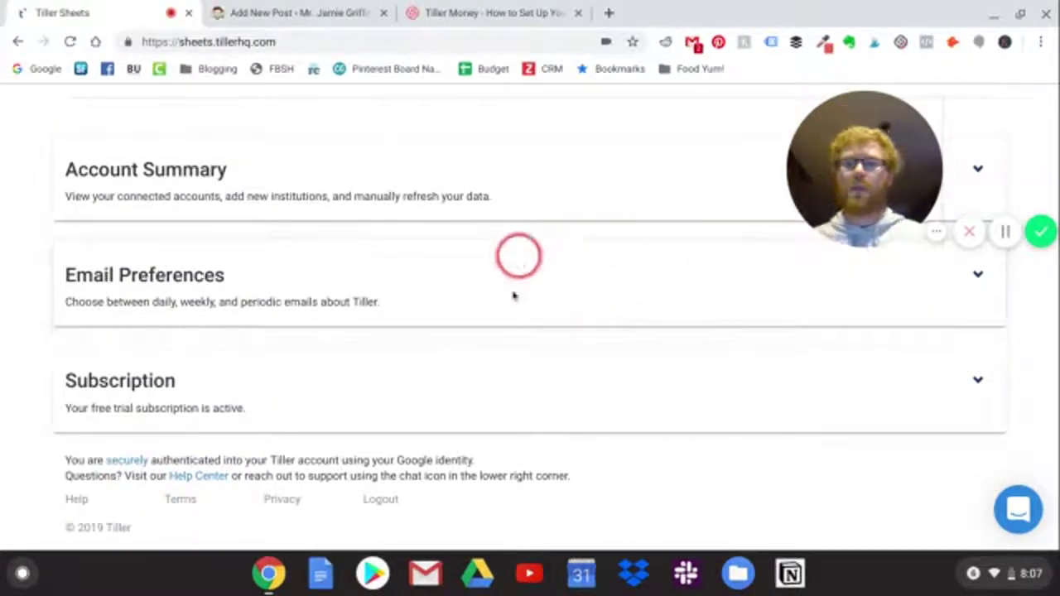
{"action": "scroll", "coordinate": [513, 334], "scroll_direction": "up", "scroll_amount": 7}
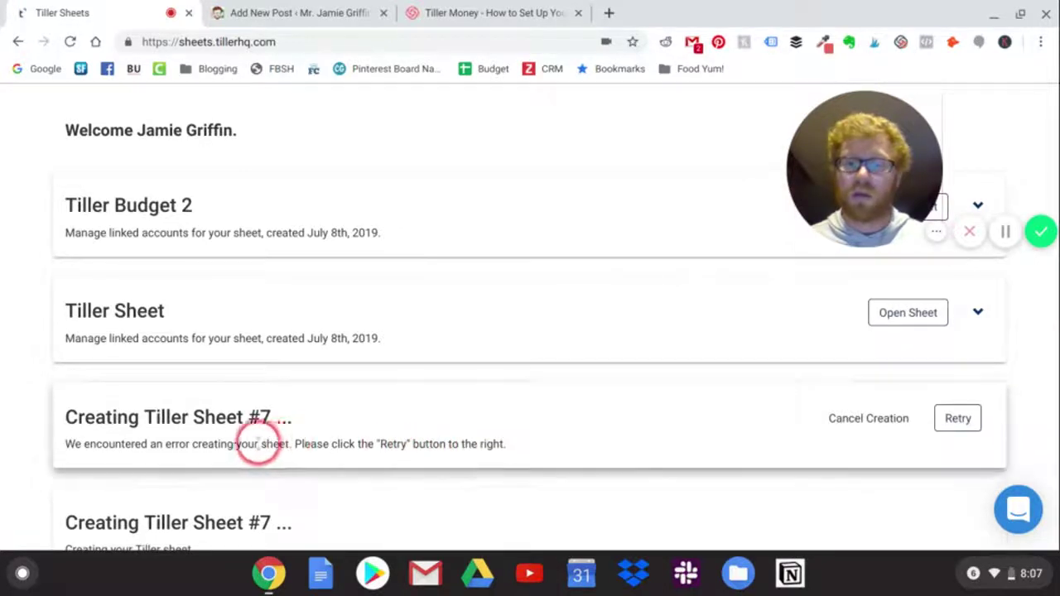
{"action": "left_click", "coordinate": [958, 423]}
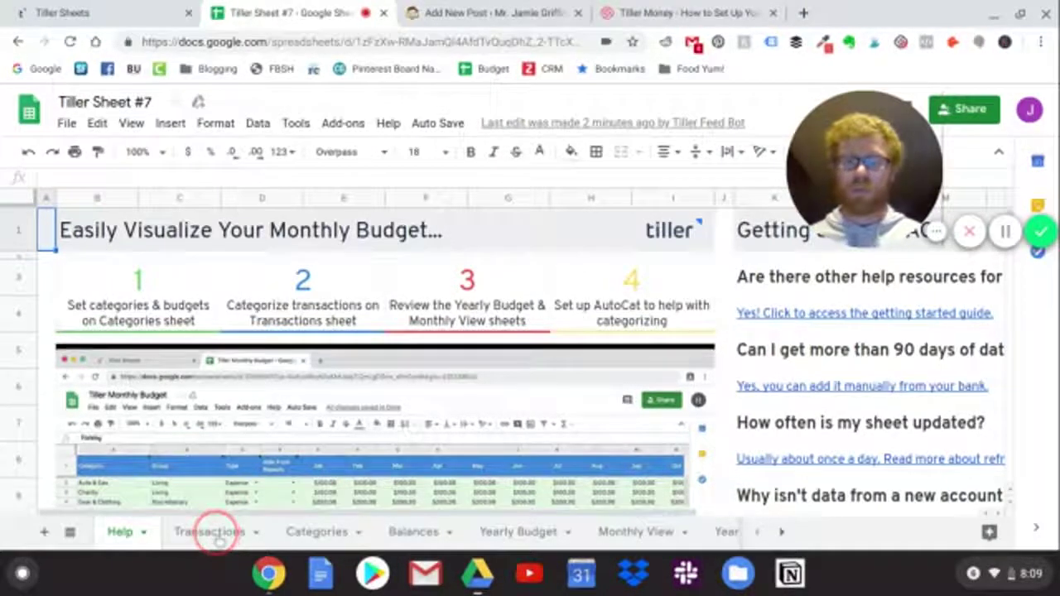
- View the Categories sheet of Tiller Sheet #7 and look through the names of the remaining sheets up to Accounts
{"action": "left_click", "coordinate": [316, 531]}
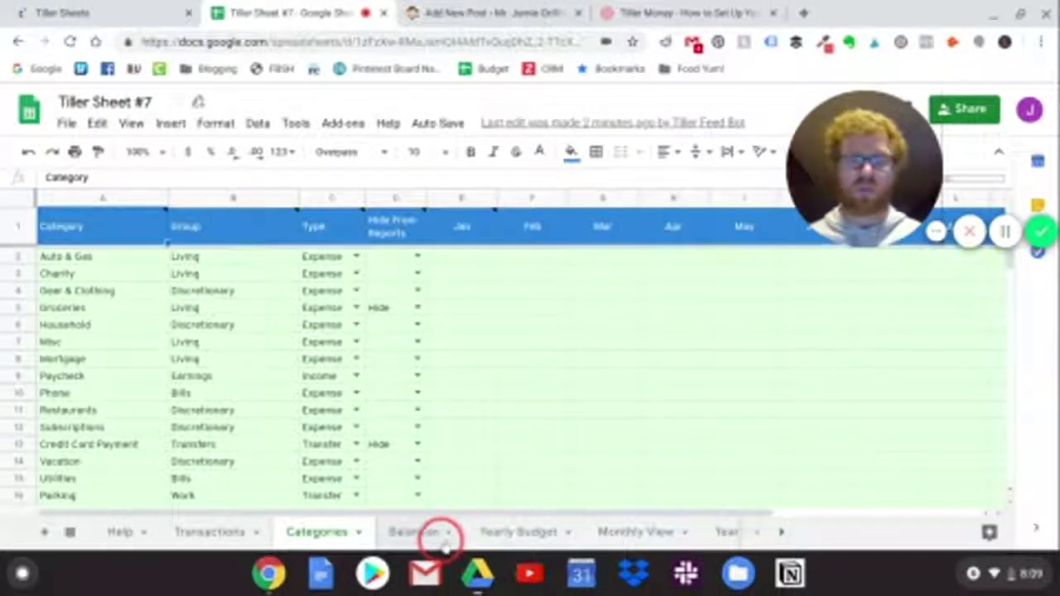
{"action": "scroll", "coordinate": [518, 534], "scroll_direction": "right", "scroll_amount": 5}
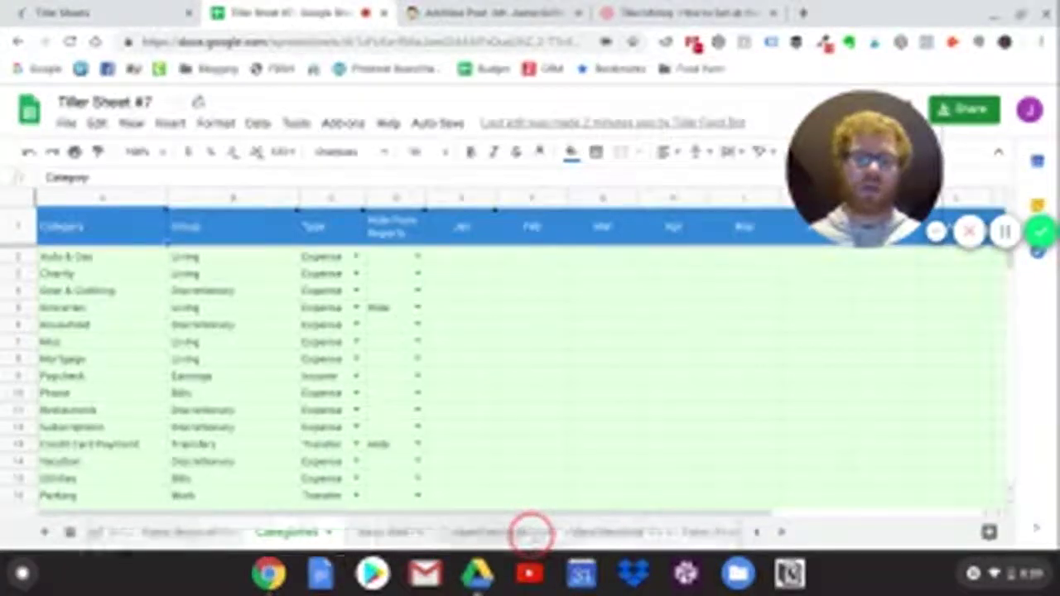
{"action": "scroll", "coordinate": [518, 534], "scroll_direction": "right", "scroll_amount": 2}
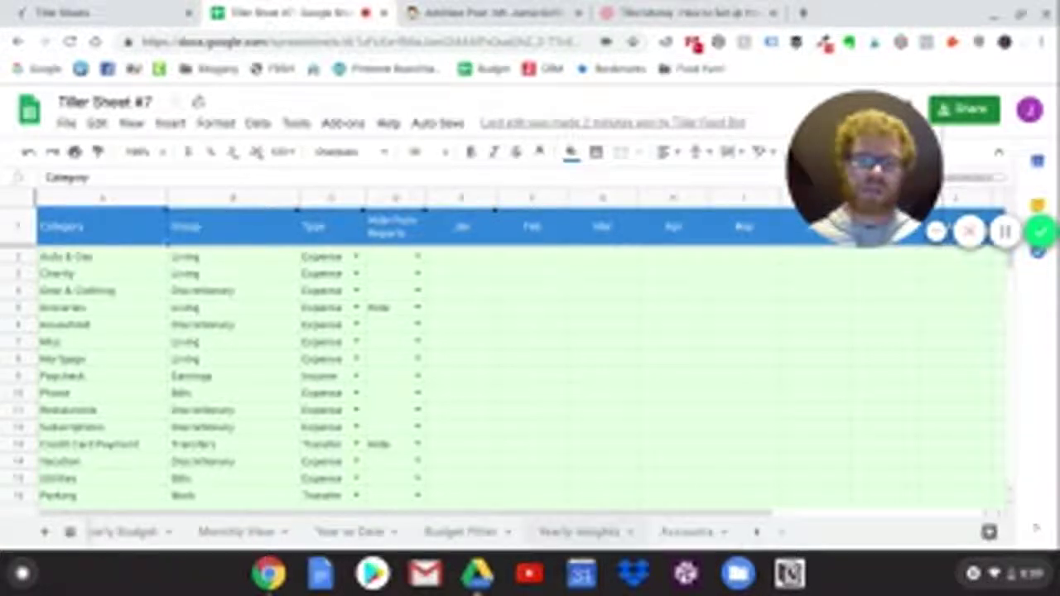